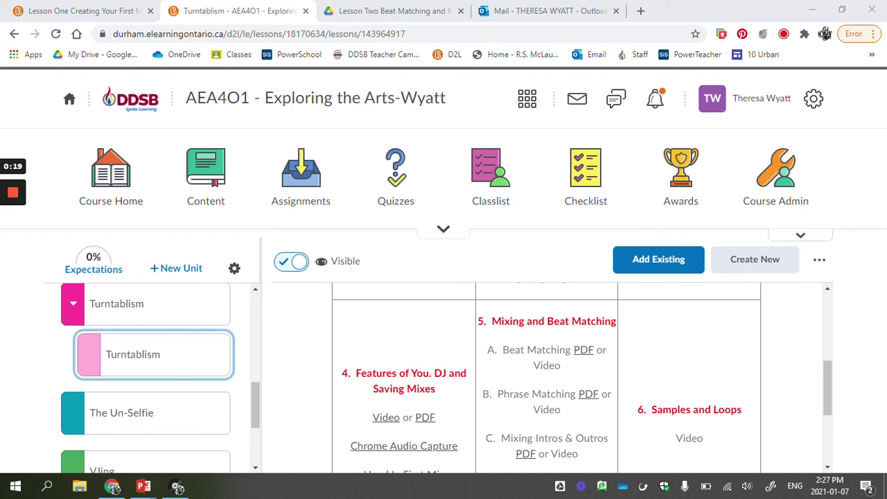
View the Lesson Two Beat Matching and Beat Mixing PDF, and switch to the YOU.DJ app
{"action": "scroll", "coordinate": [582, 377], "scroll_direction": "down", "scroll_amount": 1}
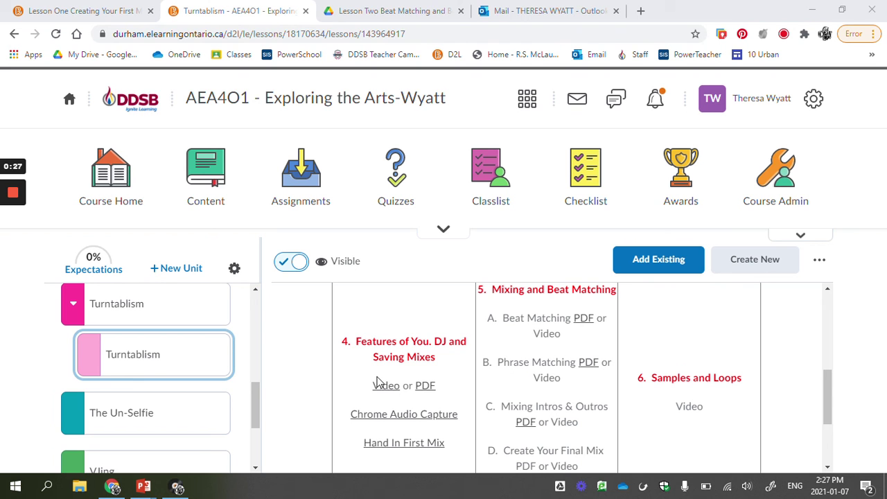
{"action": "left_click", "coordinate": [409, 11]}
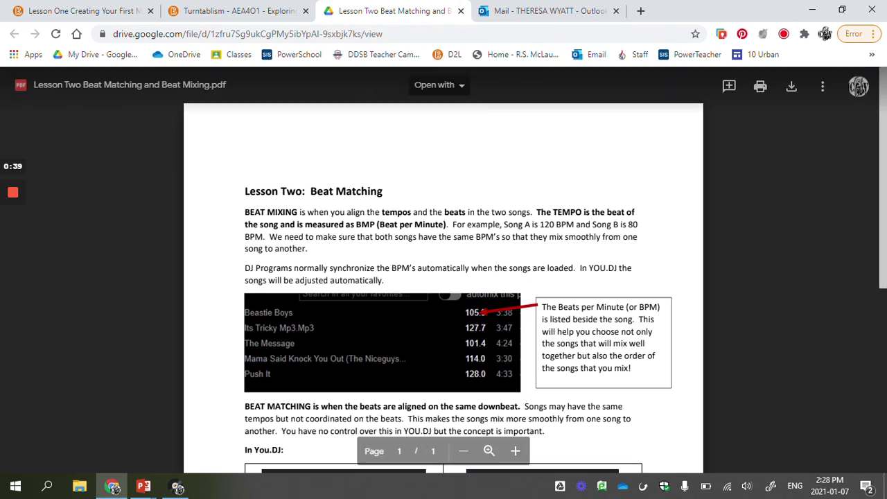
{"action": "left_click", "coordinate": [179, 488]}
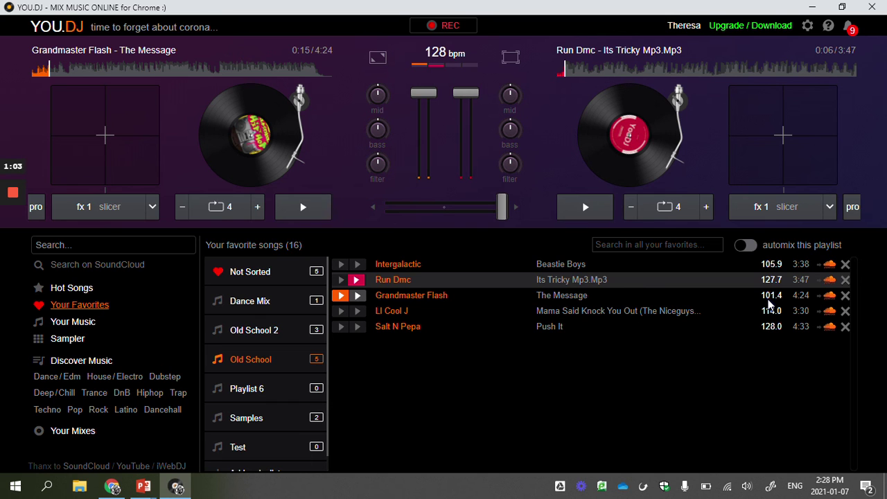
Move the crossfader back and forth between the two decks to compare song tempos, ending fully on The Message
{"action": "left_click_drag", "start_coordinate": [502, 206], "coordinate": [379, 204]}
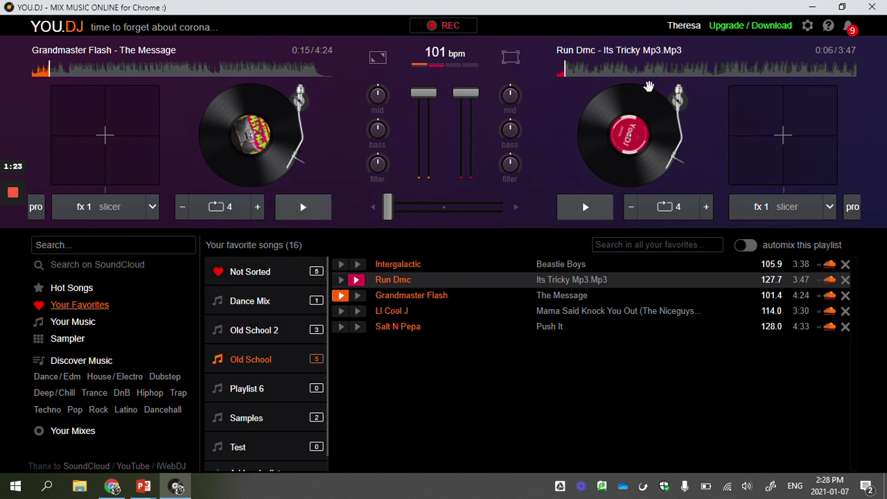
{"action": "left_click_drag", "start_coordinate": [385, 210], "coordinate": [502, 207]}
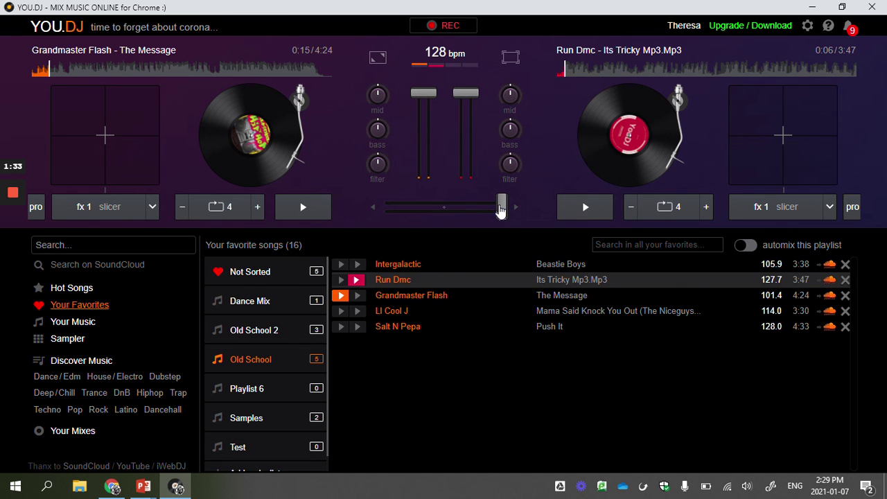
{"action": "left_click_drag", "start_coordinate": [501, 206], "coordinate": [388, 206]}
{"action": "left_click_drag", "start_coordinate": [449, 206], "coordinate": [499, 212]}
{"action": "left_click_drag", "start_coordinate": [499, 205], "coordinate": [387, 205]}
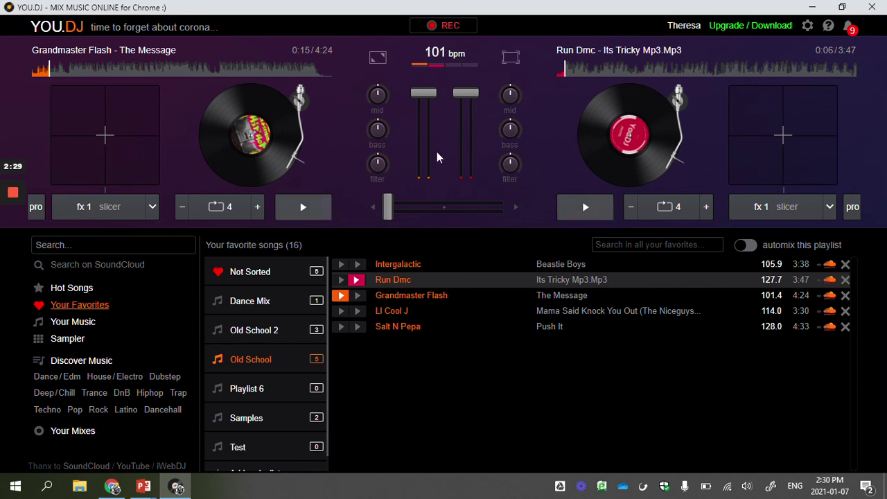
{"action": "left_click_drag", "start_coordinate": [387, 205], "coordinate": [504, 206]}
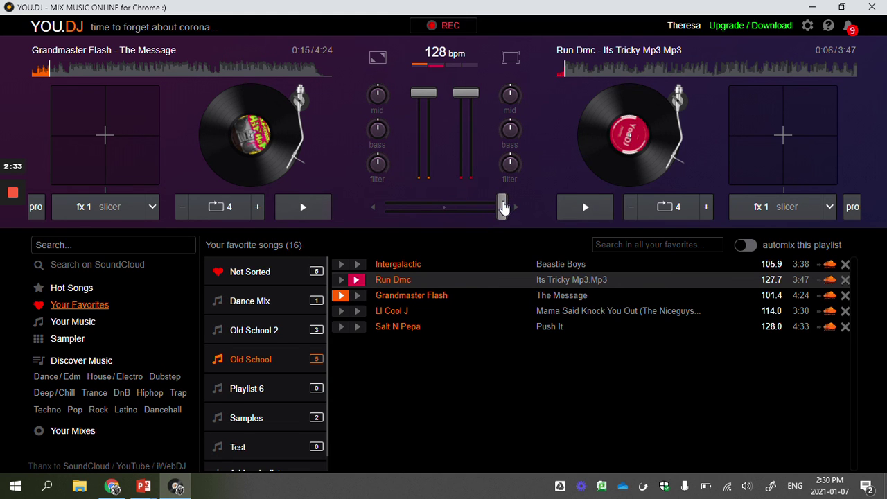
{"action": "left_click_drag", "start_coordinate": [503, 205], "coordinate": [389, 209]}
Lower the volume faders of both decks to about half and start playing The Message
{"action": "left_click_drag", "start_coordinate": [426, 94], "coordinate": [424, 136]}
{"action": "left_click_drag", "start_coordinate": [465, 93], "coordinate": [463, 137]}
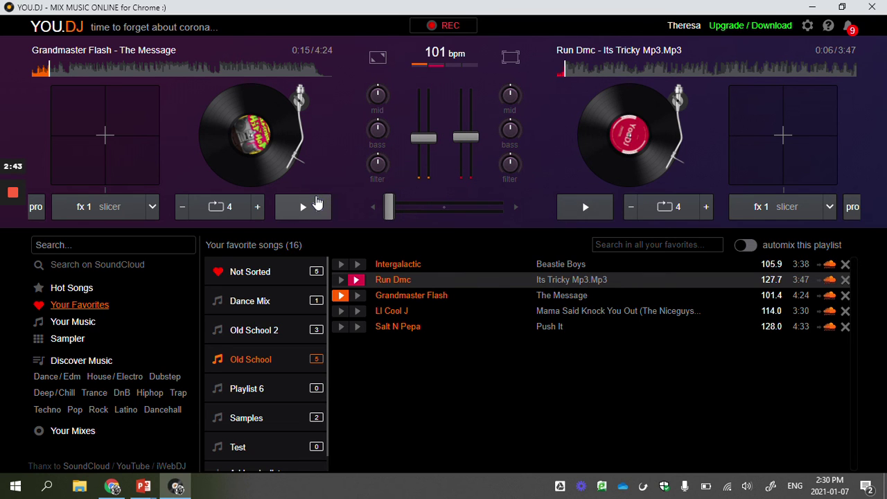
{"action": "left_click", "coordinate": [315, 201]}
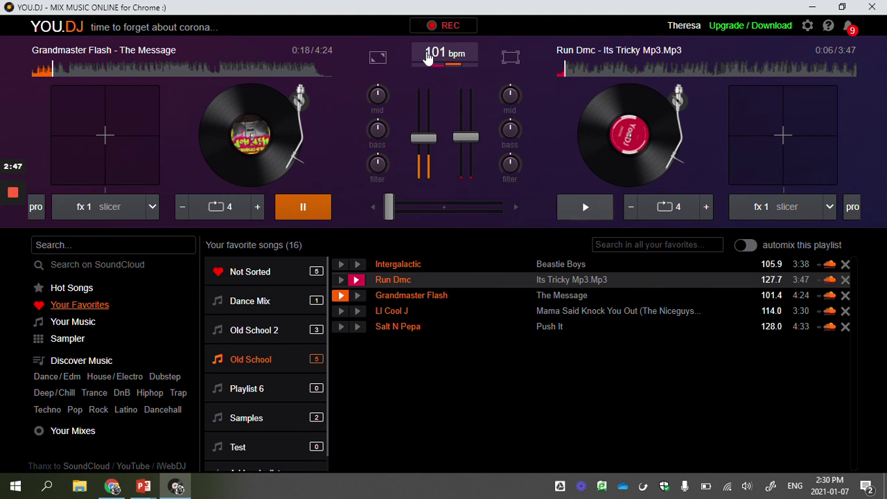
Crossfade fully to Its Tricky and start it, crossfade back to The Message, and pause both decks
{"action": "left_click", "coordinate": [390, 210]}
{"action": "left_click_drag", "start_coordinate": [390, 213], "coordinate": [511, 198]}
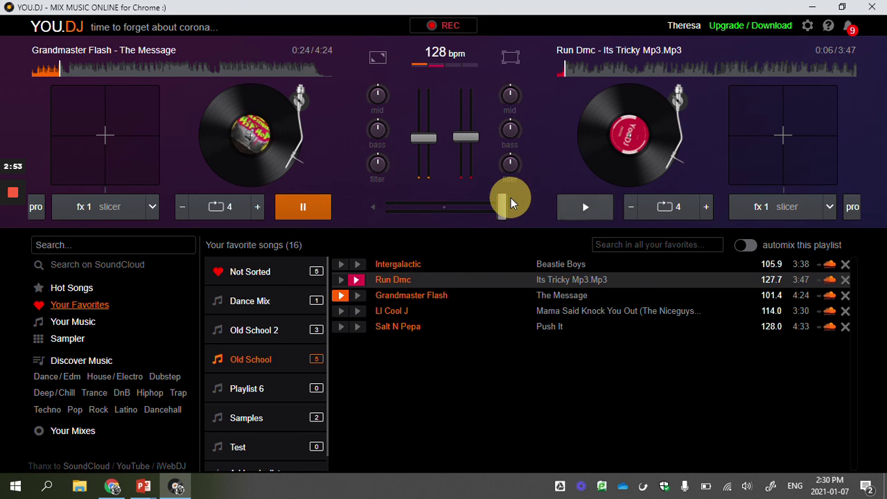
{"action": "left_click", "coordinate": [567, 204]}
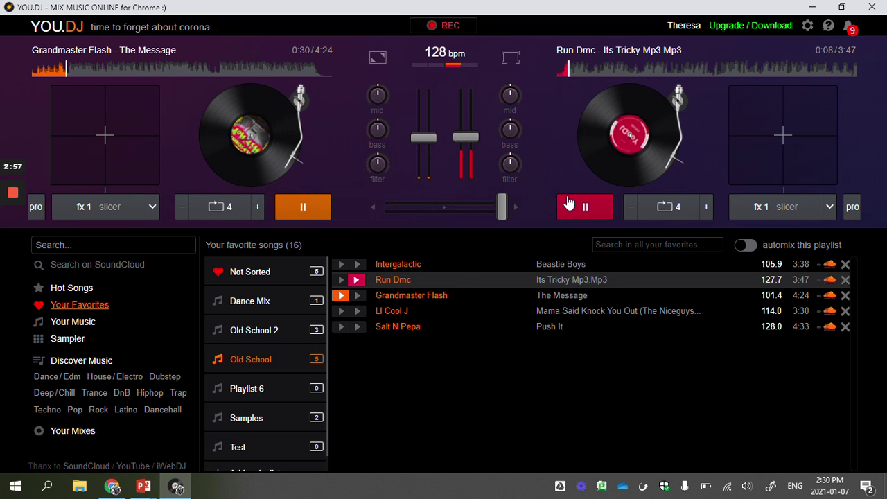
{"action": "left_click_drag", "start_coordinate": [503, 206], "coordinate": [386, 205]}
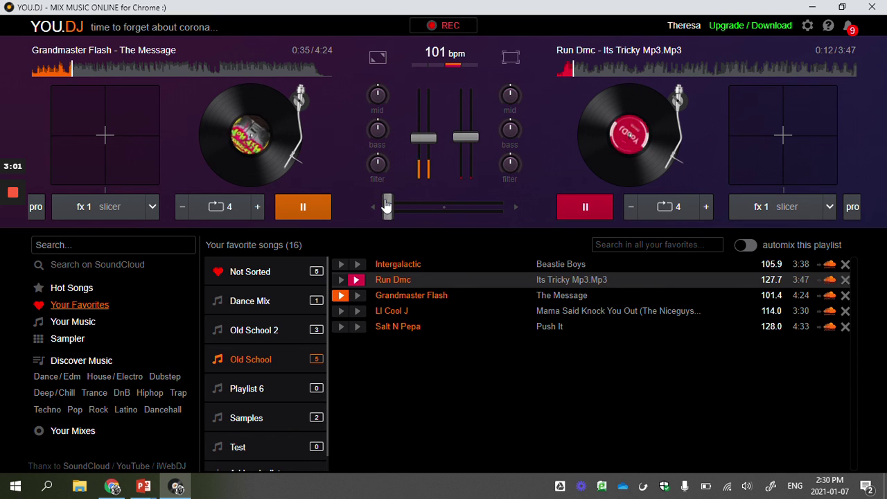
{"action": "left_click", "coordinate": [304, 208]}
{"action": "left_click", "coordinate": [577, 207]}
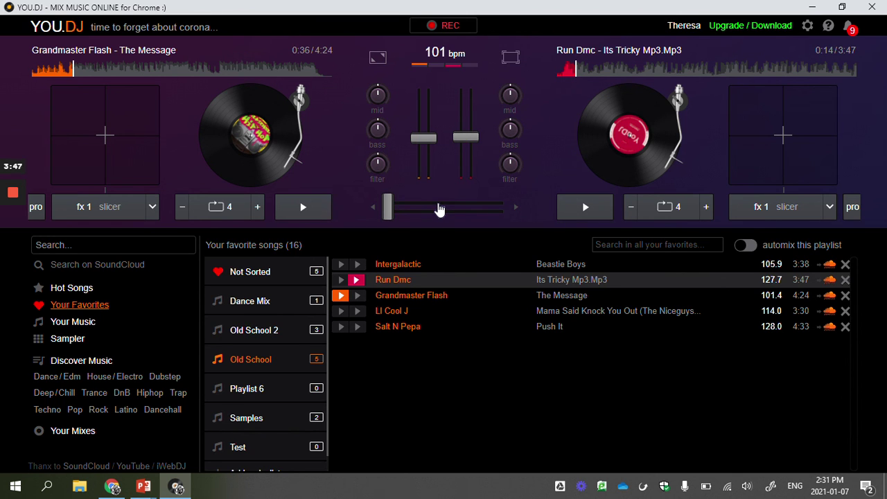
Centre the crossfader, play The Message and Its Tricky together briefly, and pause both decks
{"action": "left_click", "coordinate": [389, 209]}
{"action": "left_click_drag", "start_coordinate": [395, 213], "coordinate": [445, 212]}
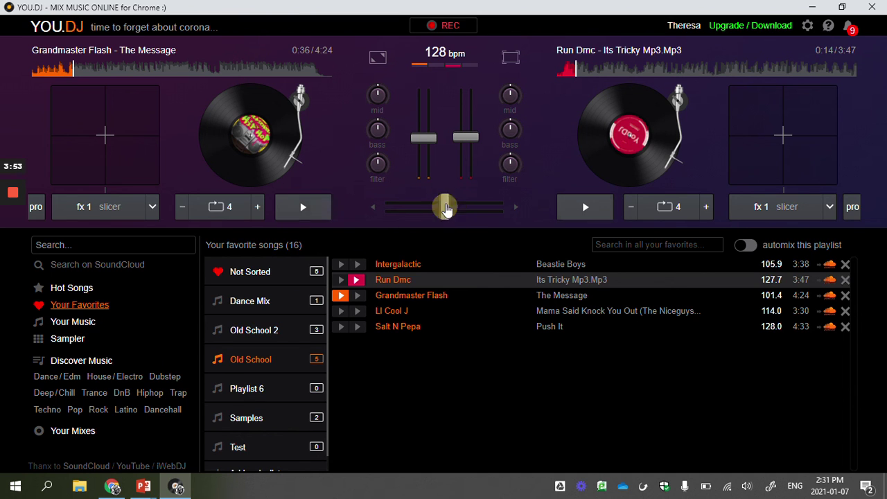
{"action": "left_click", "coordinate": [309, 212]}
{"action": "left_click", "coordinate": [574, 208]}
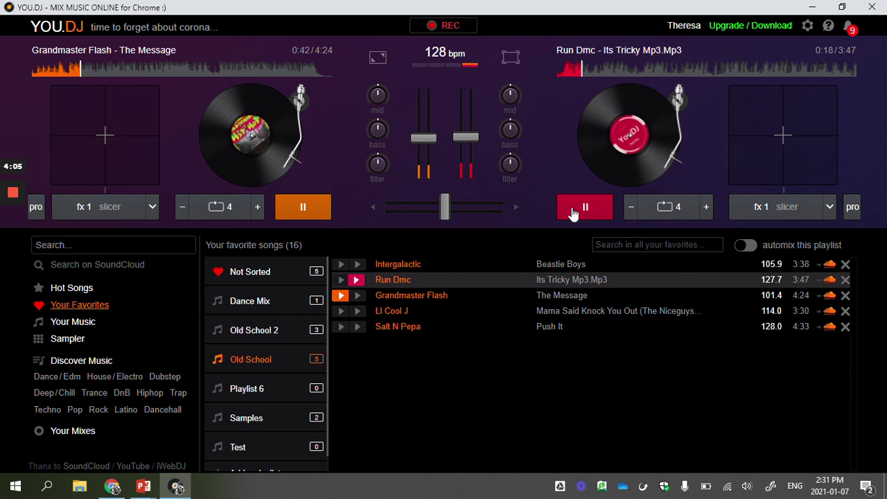
{"action": "left_click", "coordinate": [572, 214]}
{"action": "left_click", "coordinate": [303, 206]}
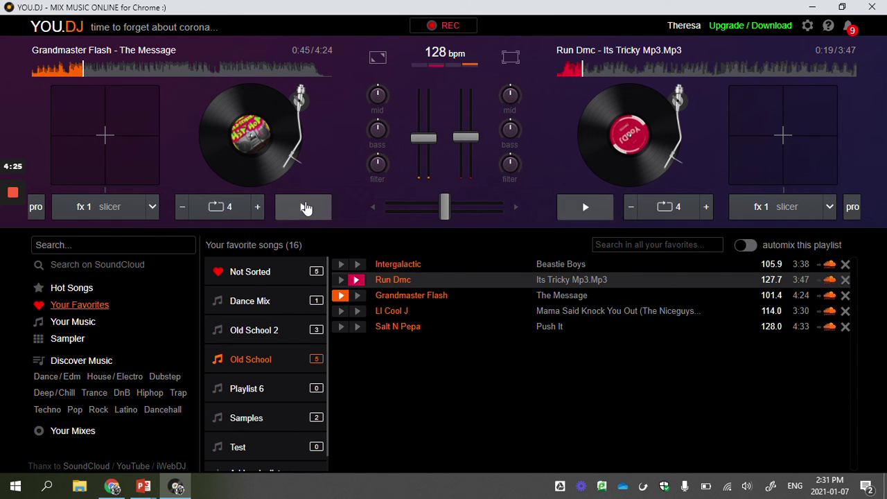
Play The Message briefly with the crossfader centred and again with it fully on that deck, and return the crossfader to the centre
{"action": "left_click", "coordinate": [305, 208]}
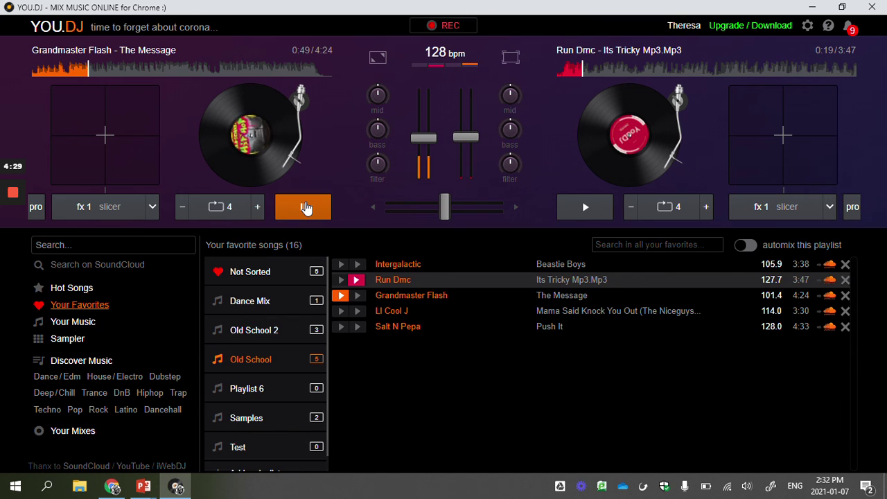
{"action": "left_click", "coordinate": [306, 208]}
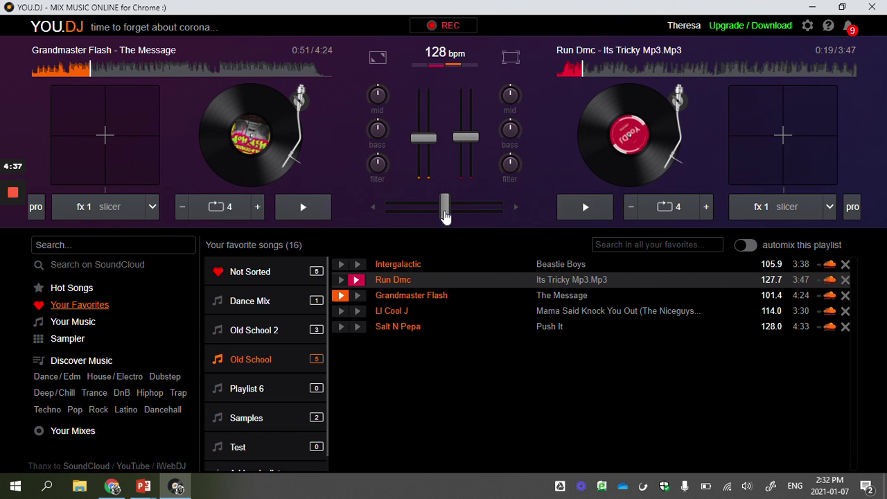
{"action": "left_click_drag", "start_coordinate": [445, 212], "coordinate": [386, 211]}
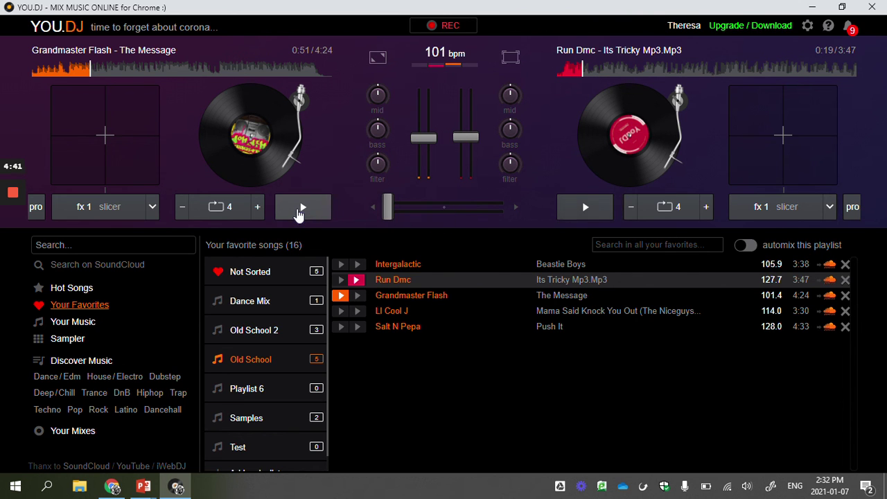
{"action": "left_click", "coordinate": [298, 213]}
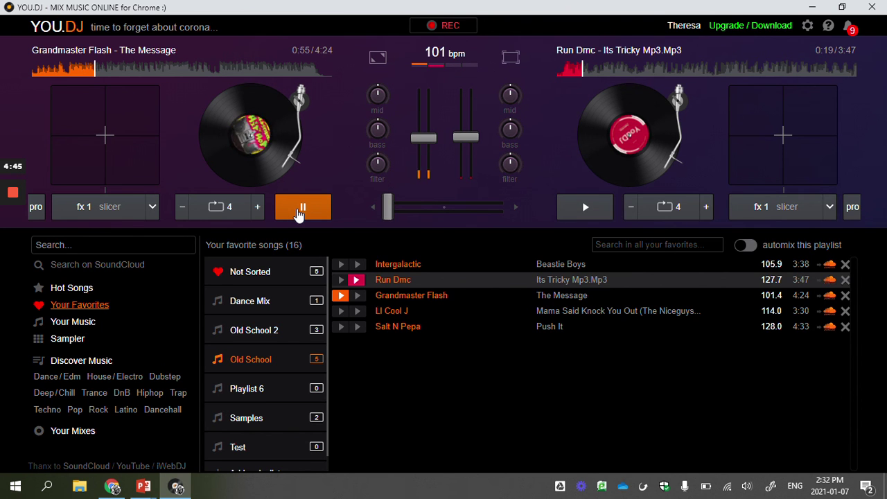
{"action": "left_click", "coordinate": [298, 214]}
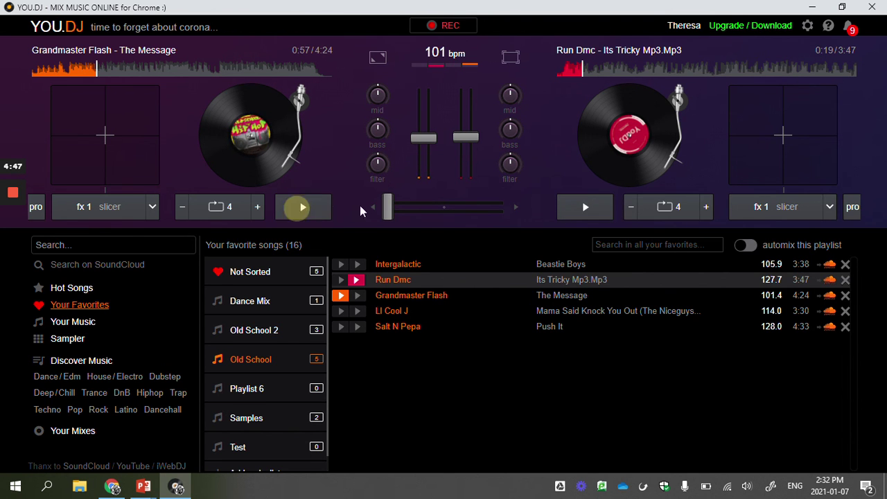
{"action": "left_click_drag", "start_coordinate": [387, 206], "coordinate": [449, 206]}
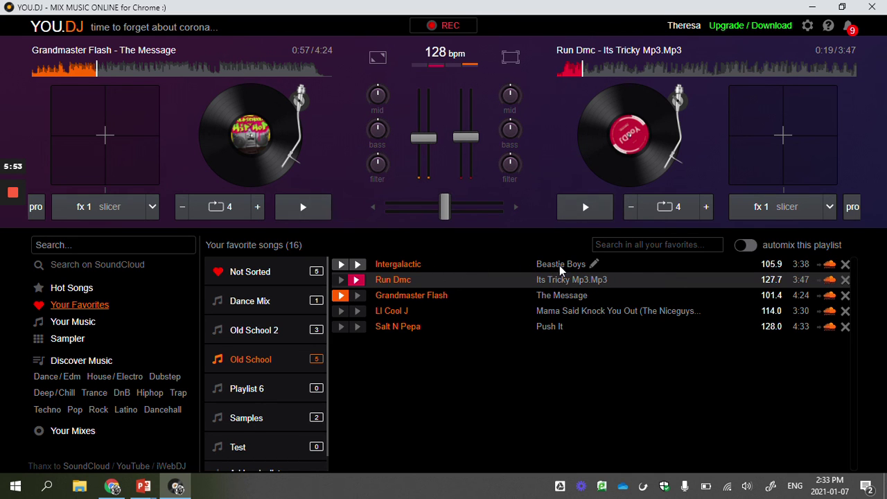
Load Intergalactic by Beastie Boys onto the second deck and start both songs with the crossfader fully on The Message
{"action": "left_click", "coordinate": [356, 265]}
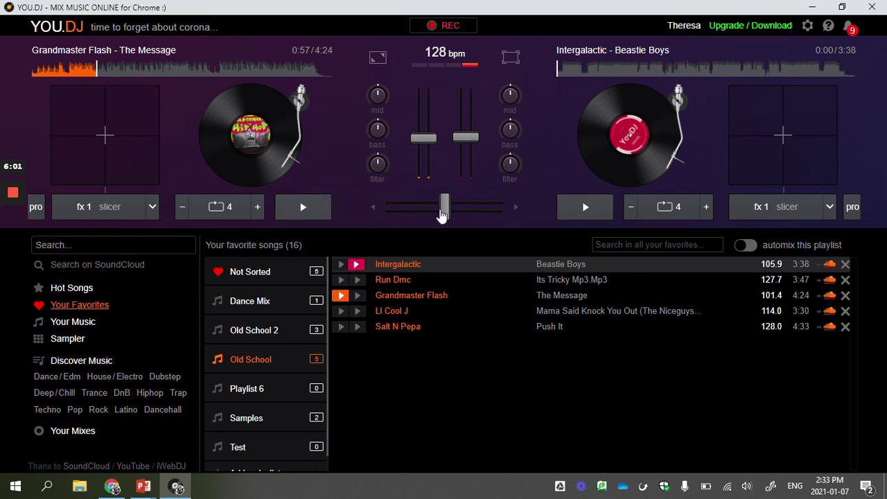
{"action": "left_click_drag", "start_coordinate": [444, 214], "coordinate": [385, 215]}
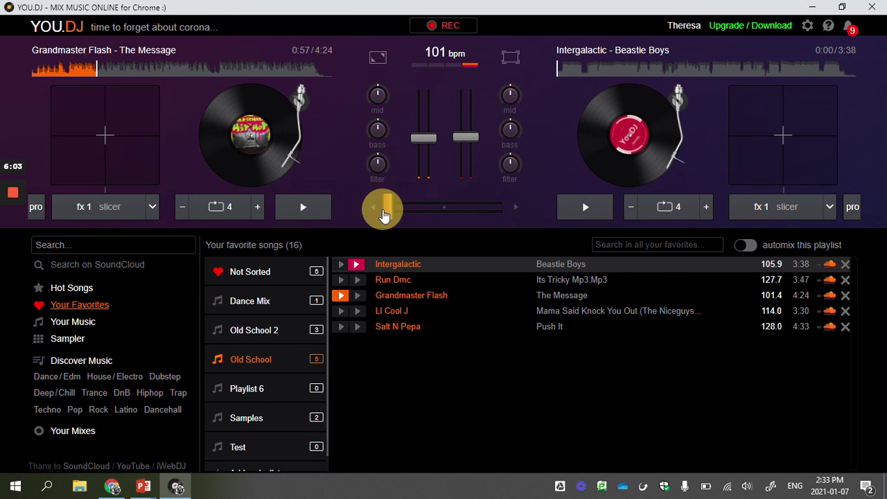
{"action": "left_click", "coordinate": [291, 211]}
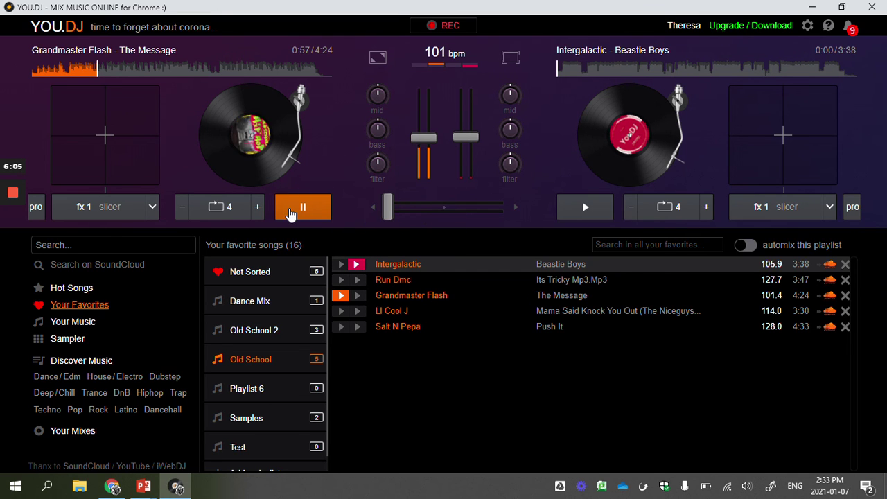
{"action": "left_click", "coordinate": [575, 206]}
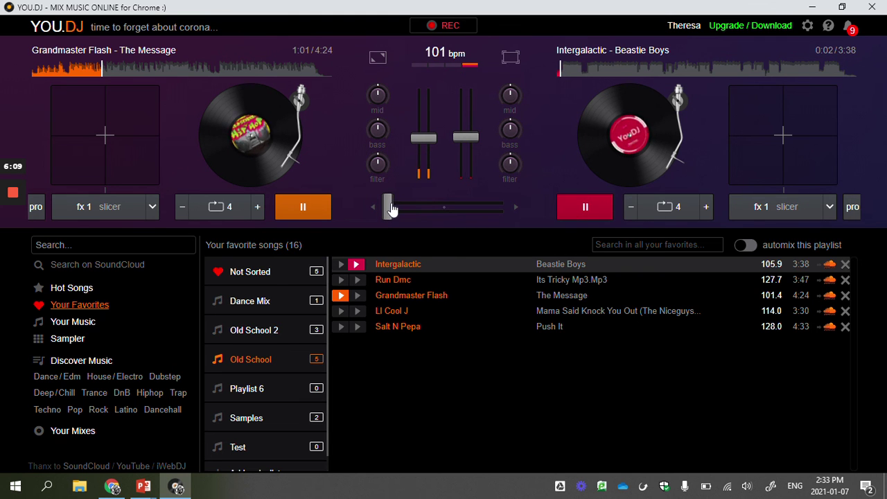
Crossfade fully from The Message to Intergalactic and pause both decks
{"action": "left_click_drag", "start_coordinate": [391, 208], "coordinate": [504, 207]}
{"action": "left_click", "coordinate": [583, 209]}
{"action": "left_click", "coordinate": [296, 205]}
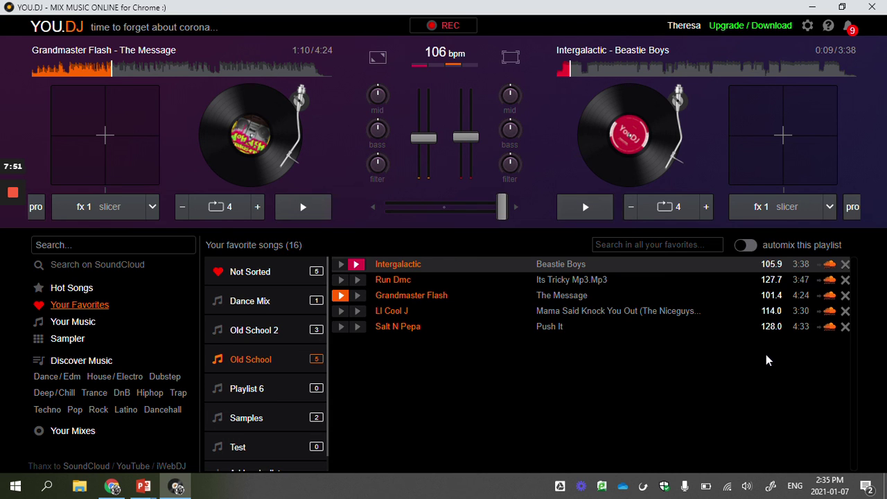
Review the beat matching explanation and BPM indicator examples in the lesson PDF, and return to YOU.DJ
{"action": "left_click", "coordinate": [111, 488]}
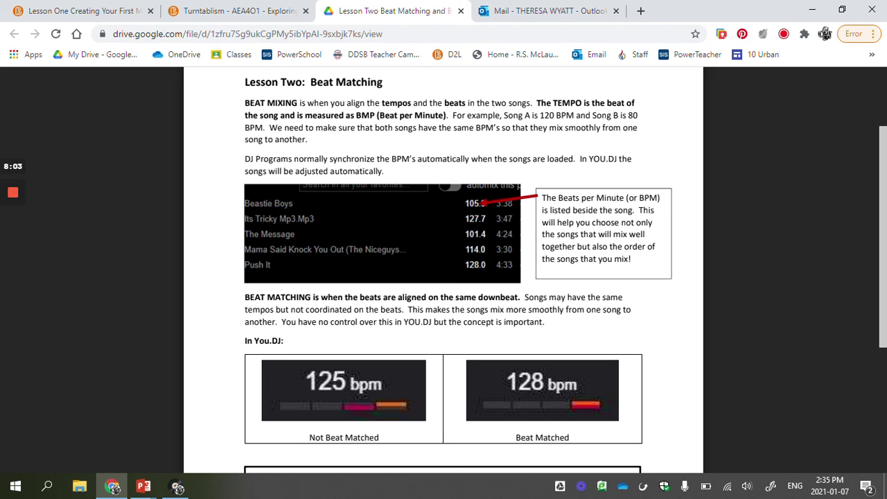
{"action": "scroll", "coordinate": [444, 270], "scroll_direction": "down", "scroll_amount": 1}
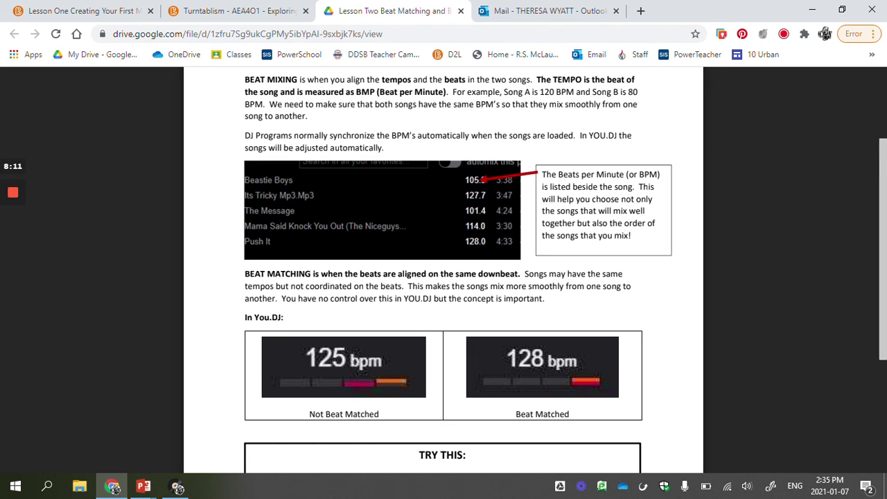
{"action": "scroll", "coordinate": [444, 270], "scroll_direction": "down", "scroll_amount": 1}
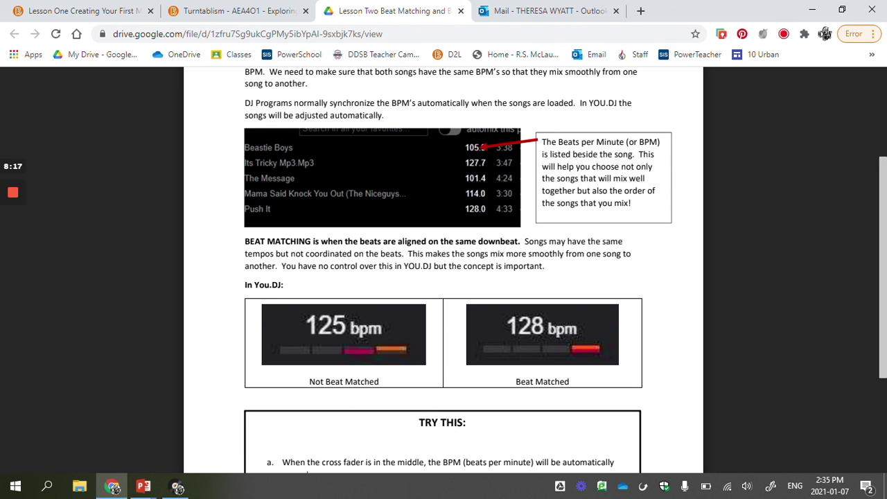
{"action": "mouse_move", "coordinate": [177, 487]}
{"action": "left_click", "coordinate": [194, 454]}
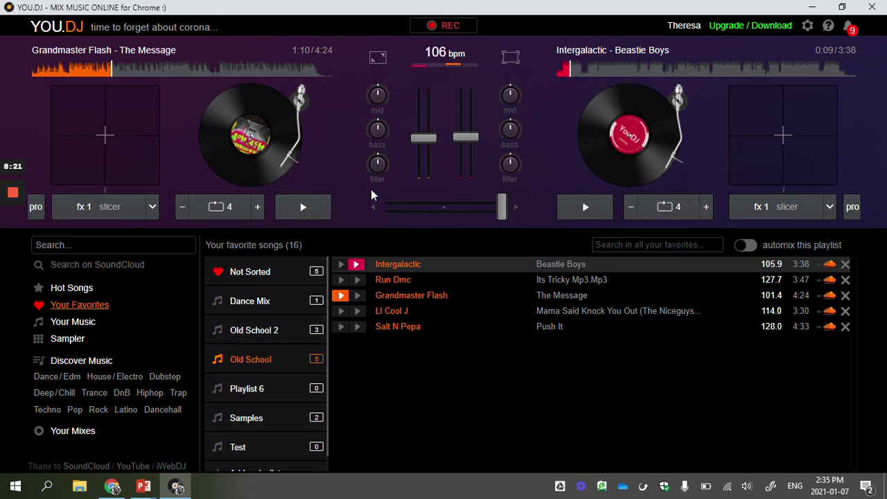
Move the crossfader fully to The Message and play the song briefly to watch its beat indicator, leaving the deck paused
{"action": "left_click_drag", "start_coordinate": [503, 209], "coordinate": [390, 206]}
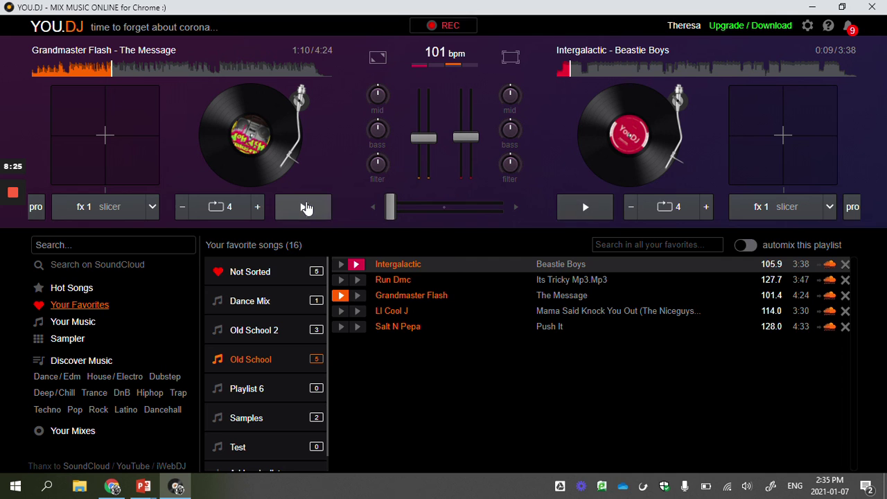
{"action": "left_click", "coordinate": [306, 207]}
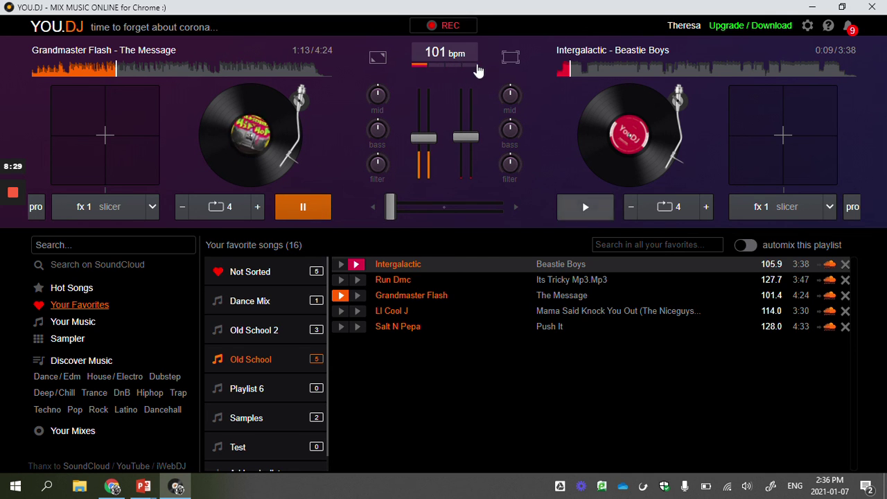
{"action": "left_click", "coordinate": [306, 202]}
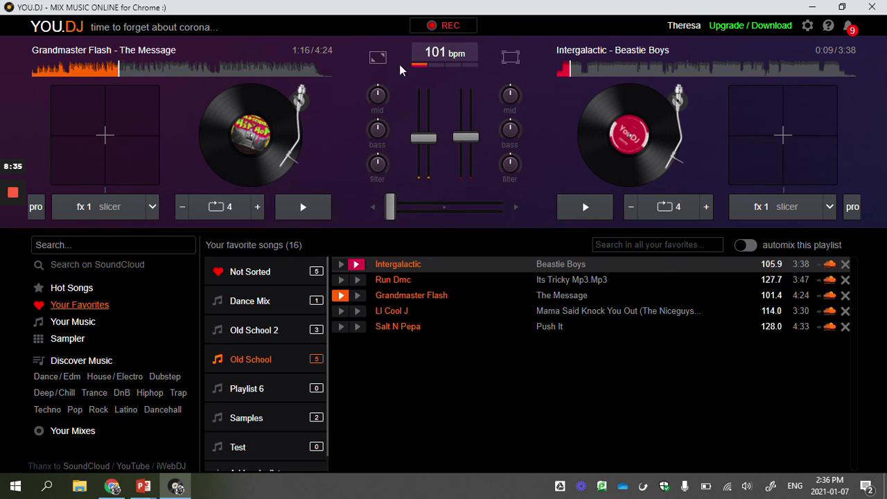
{"action": "left_click", "coordinate": [116, 67]}
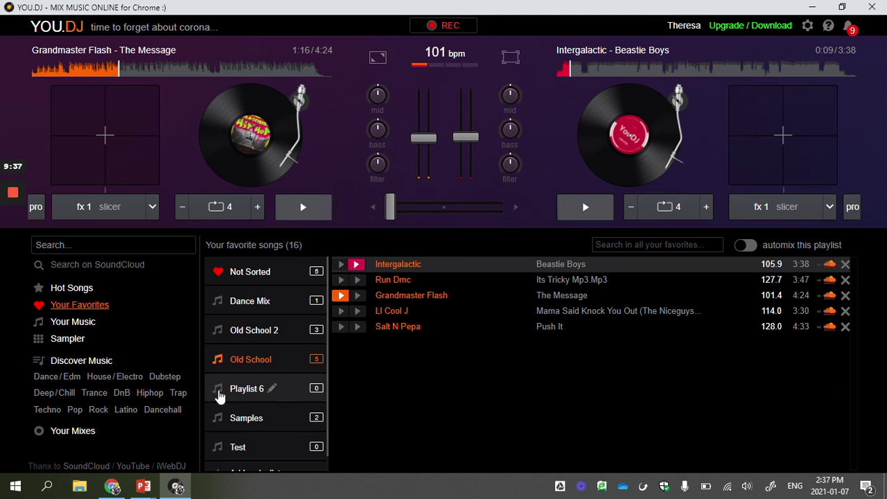
Recheck the matched and unmatched BPM indicator examples in the lesson PDF, and start The Message back in YOU.DJ
{"action": "left_click", "coordinate": [113, 485]}
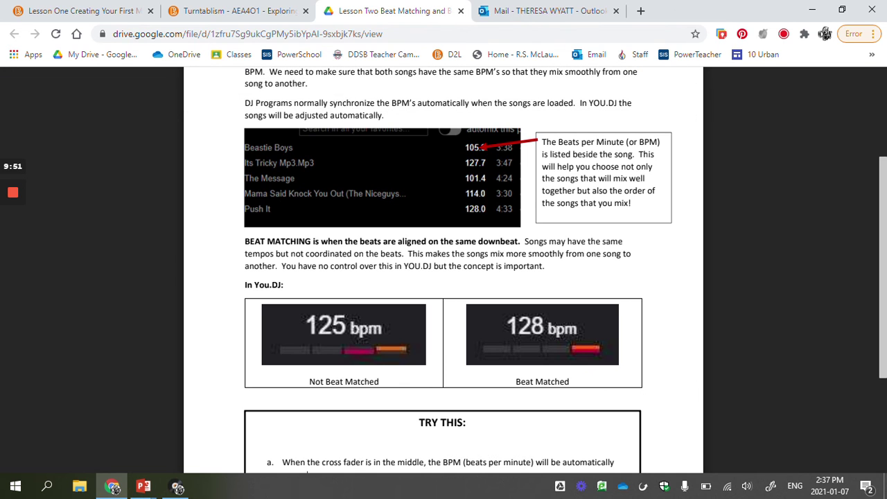
{"action": "left_click", "coordinate": [178, 489]}
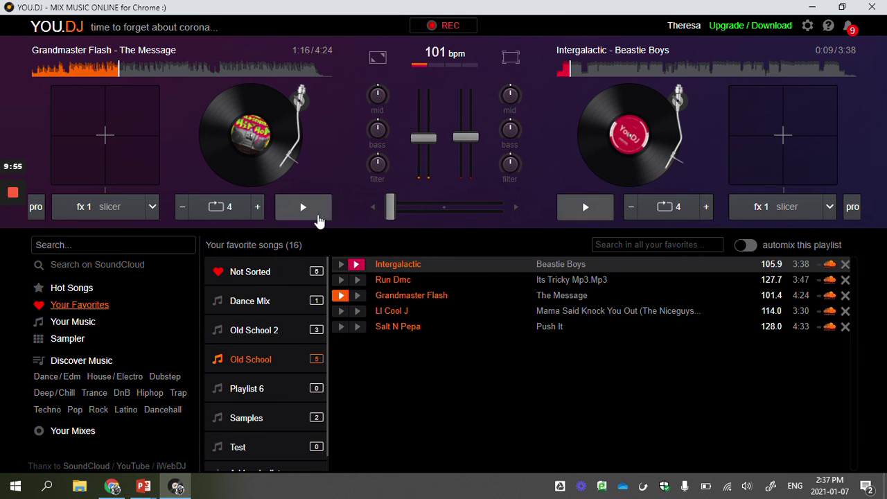
{"action": "left_click", "coordinate": [318, 219]}
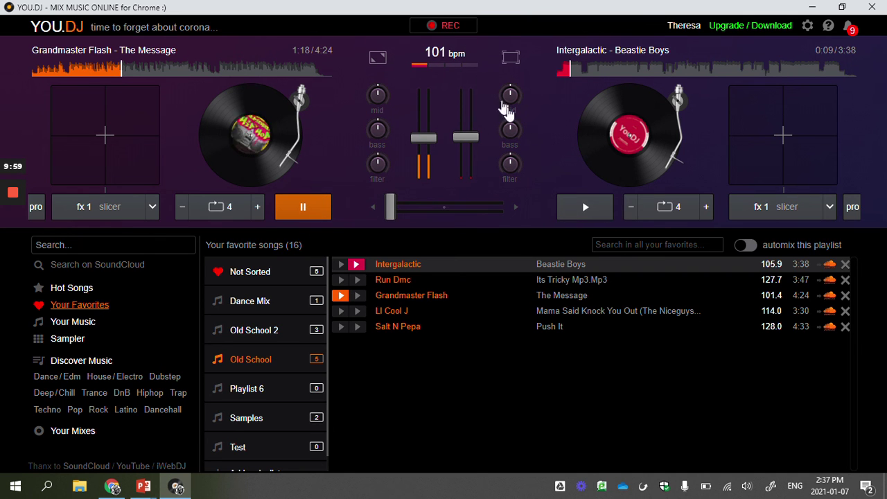
Lower the volume faders of both decks slightly and reduce the system volume to 24 while The Message plays
{"action": "left_click_drag", "start_coordinate": [429, 142], "coordinate": [461, 159]}
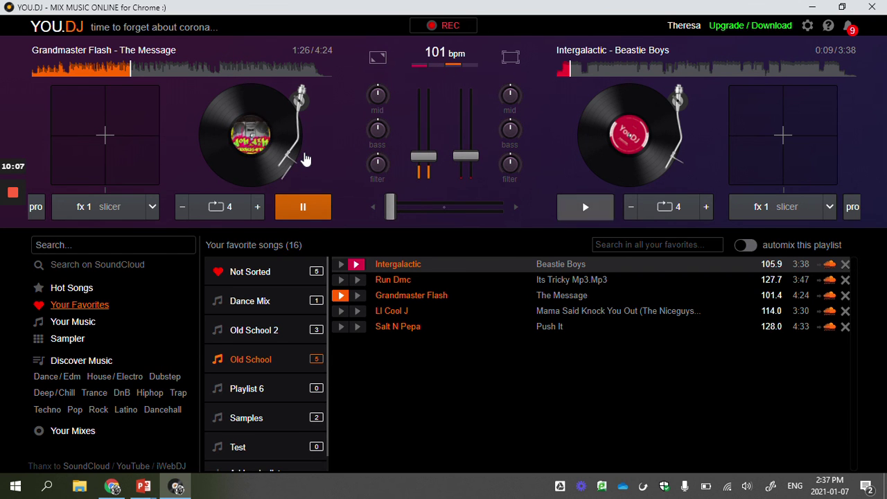
{"action": "key", "text": "XF86AudioLowerVolume"}
{"action": "key", "text": "XF86AudioLowerVolume"}
{"action": "key", "text": "XF86AudioLowerVolume"}
{"action": "key", "text": "XF86AudioLowerVolume"}
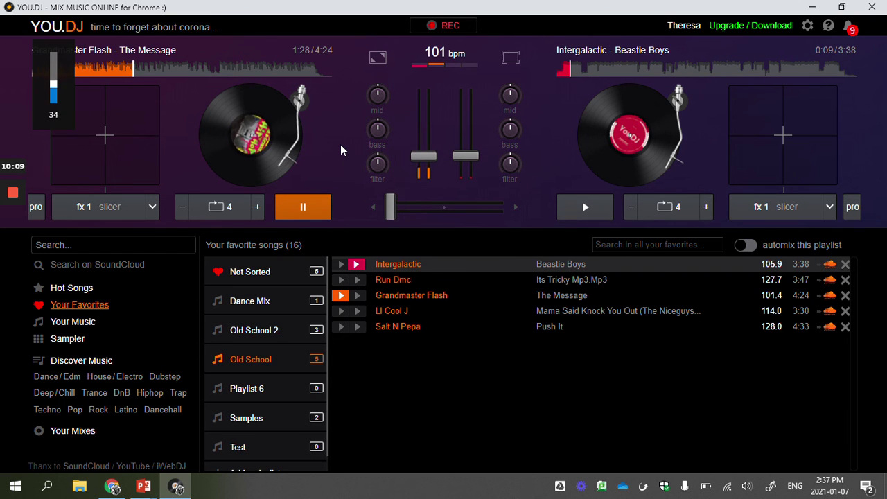
{"action": "key", "text": "XF86AudioLowerVolume"}
{"action": "key", "text": "XF86AudioLowerVolume"}
{"action": "key", "text": "XF86AudioLowerVolume"}
{"action": "key", "text": "XF86AudioLowerVolume"}
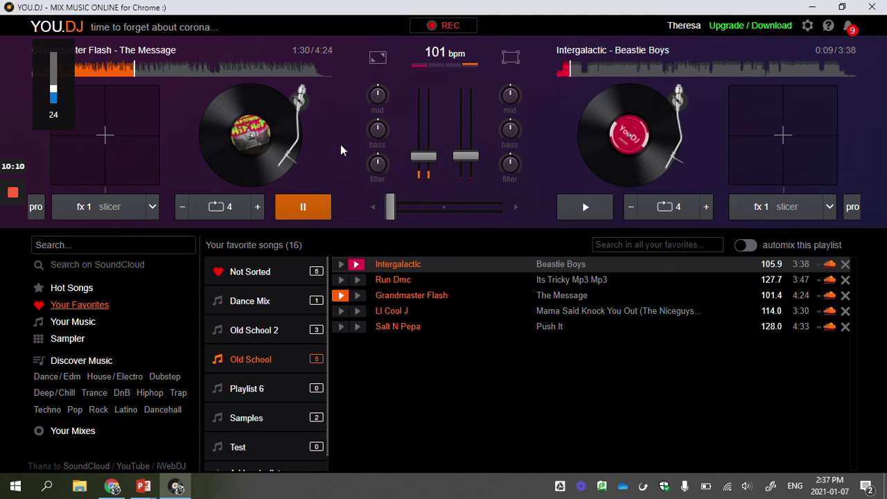
Start and pause Intergalactic repeatedly against The Message to try aligning their beat indicators, leaving both decks paused
{"action": "left_click", "coordinate": [575, 204]}
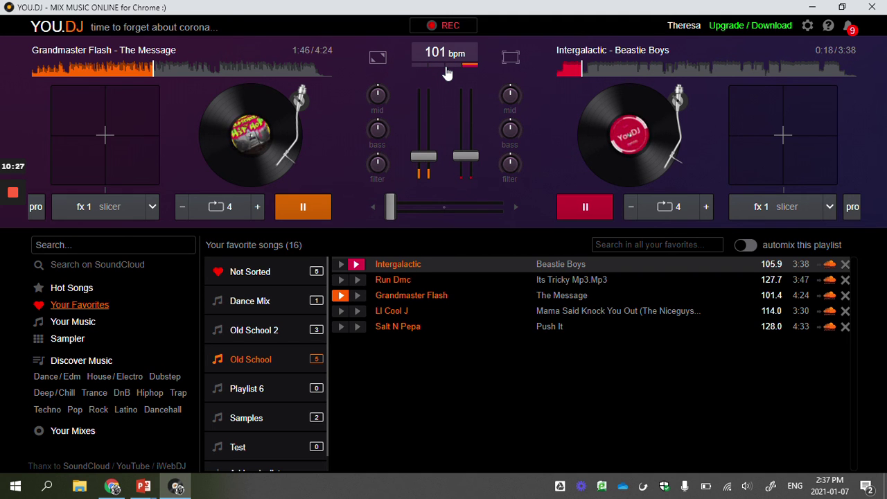
{"action": "left_click", "coordinate": [573, 201]}
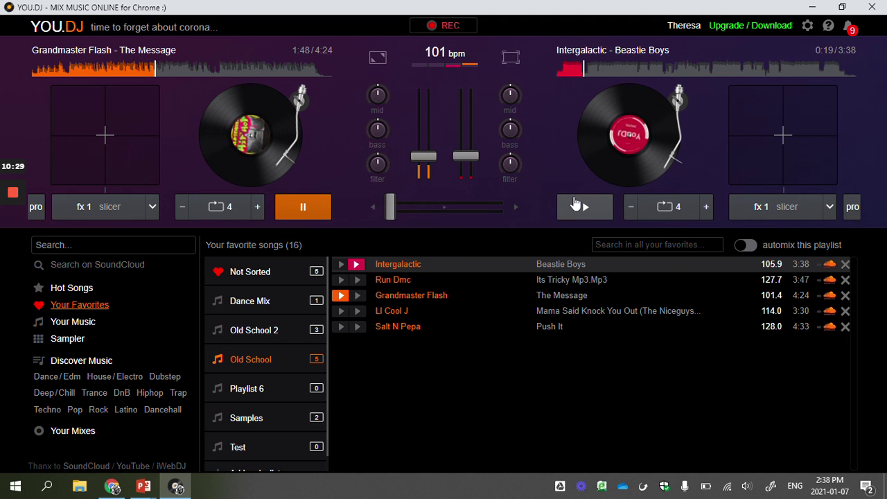
{"action": "left_click", "coordinate": [574, 202]}
{"action": "left_click", "coordinate": [574, 201]}
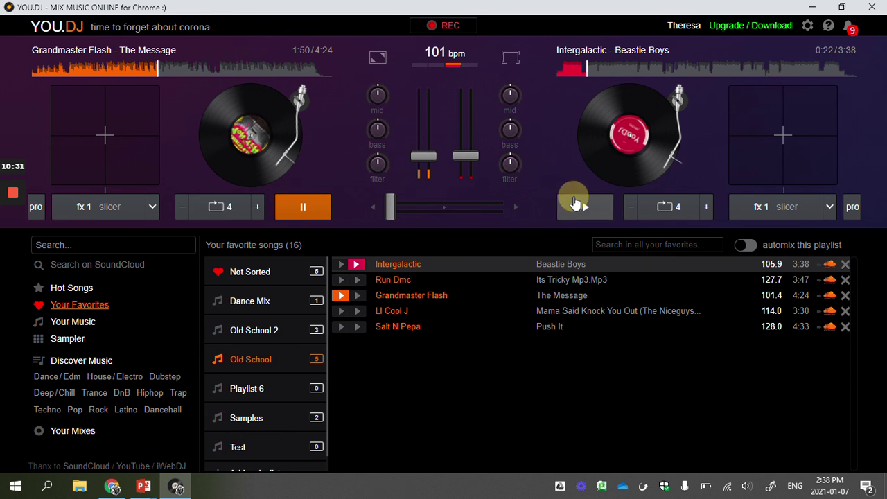
{"action": "left_click", "coordinate": [574, 201]}
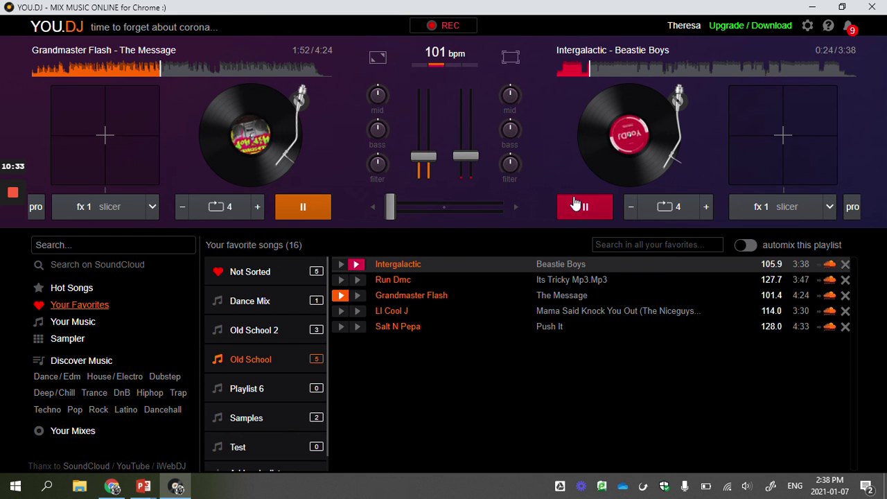
{"action": "left_click", "coordinate": [573, 202]}
{"action": "left_click", "coordinate": [584, 209]}
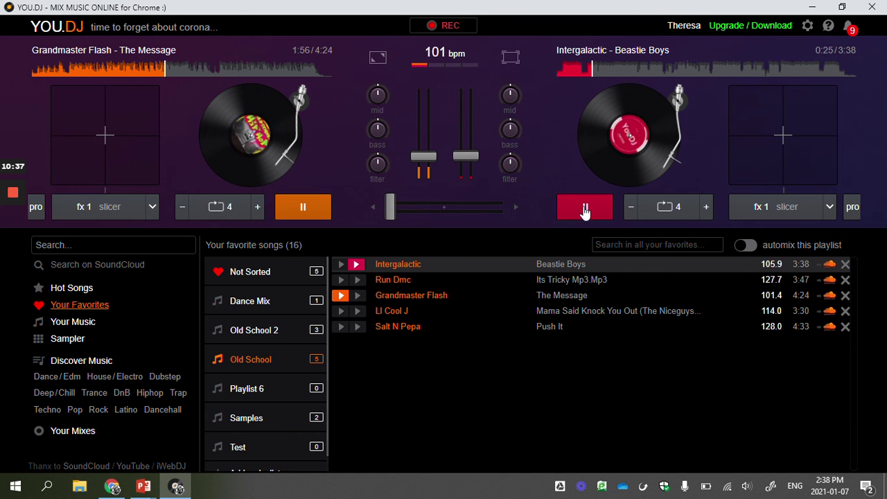
{"action": "left_click", "coordinate": [578, 207]}
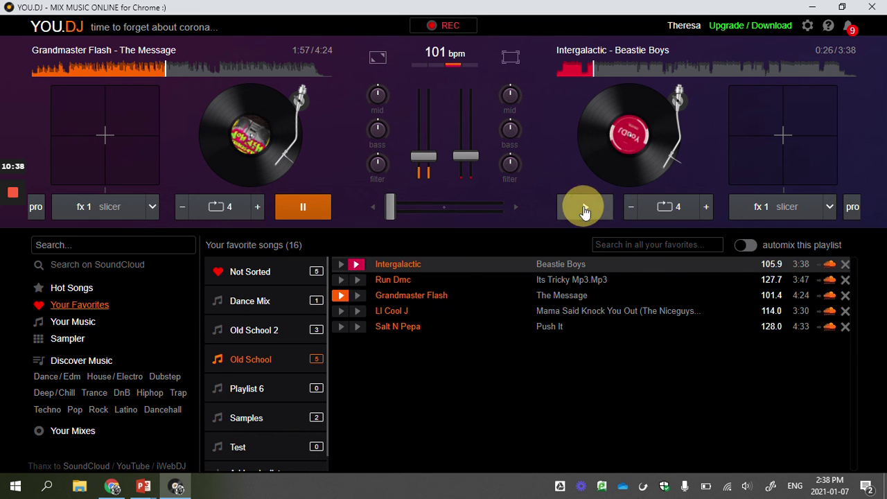
{"action": "left_click", "coordinate": [302, 202]}
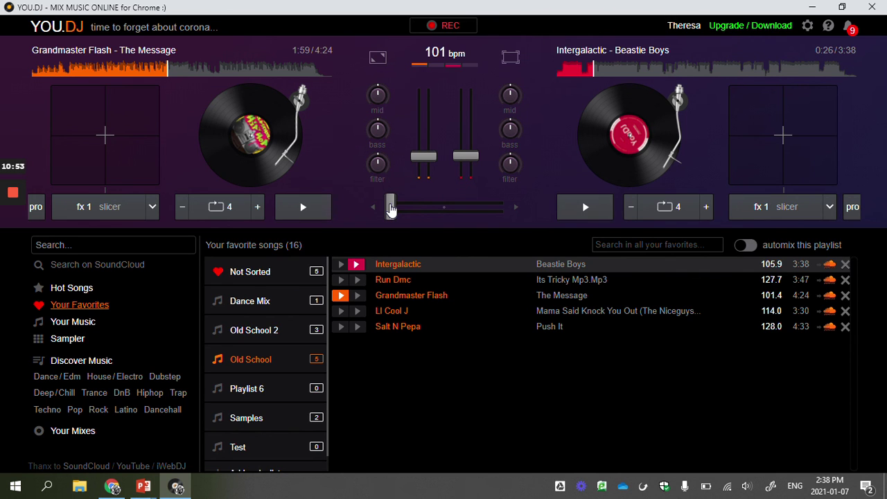
Review the Try This instructions on crossfading and beat matching in the lesson PDF
{"action": "left_click", "coordinate": [112, 488]}
{"action": "scroll", "coordinate": [443, 278], "scroll_direction": "down", "scroll_amount": 3}
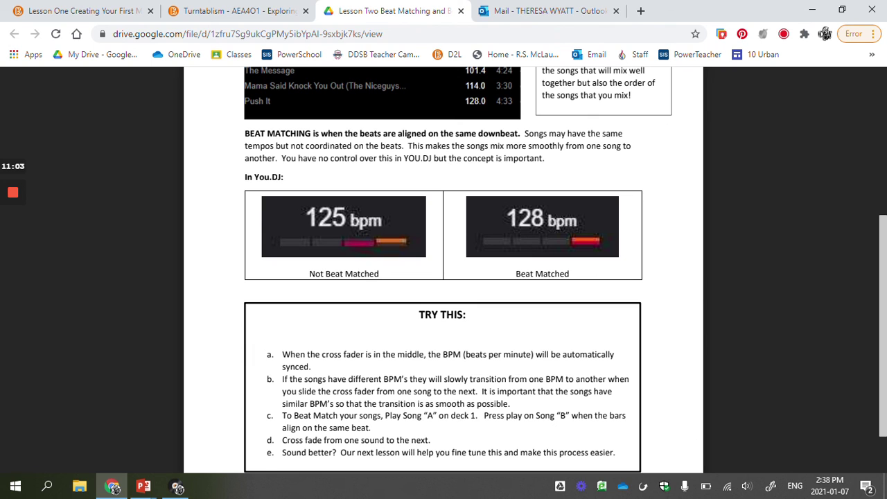
{"action": "scroll", "coordinate": [443, 271], "scroll_direction": "down", "scroll_amount": 1}
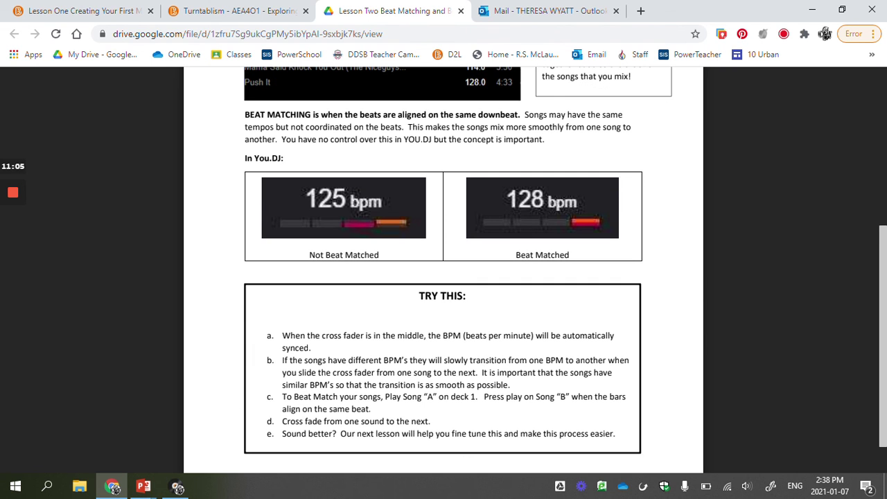
{"action": "scroll", "coordinate": [444, 270], "scroll_direction": "up", "scroll_amount": 2}
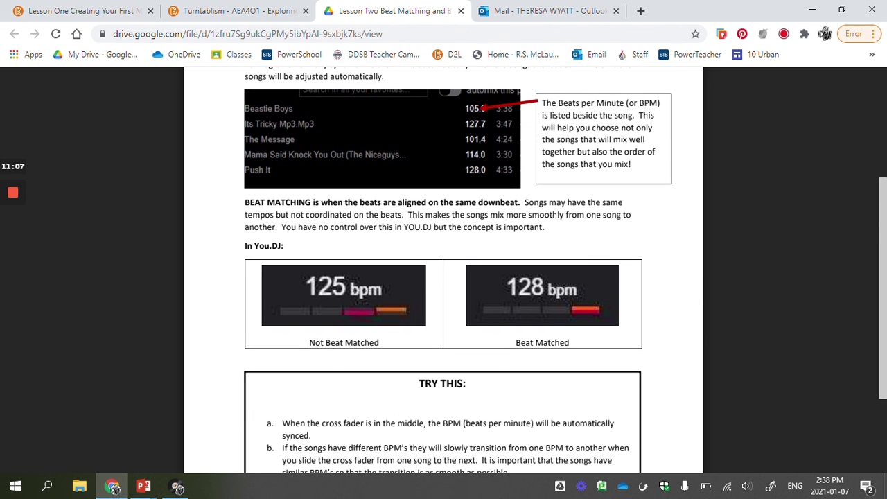
Return to YOU.DJ and move the crossfader to the middle between The Message and Intergalactic
{"action": "left_click", "coordinate": [186, 489]}
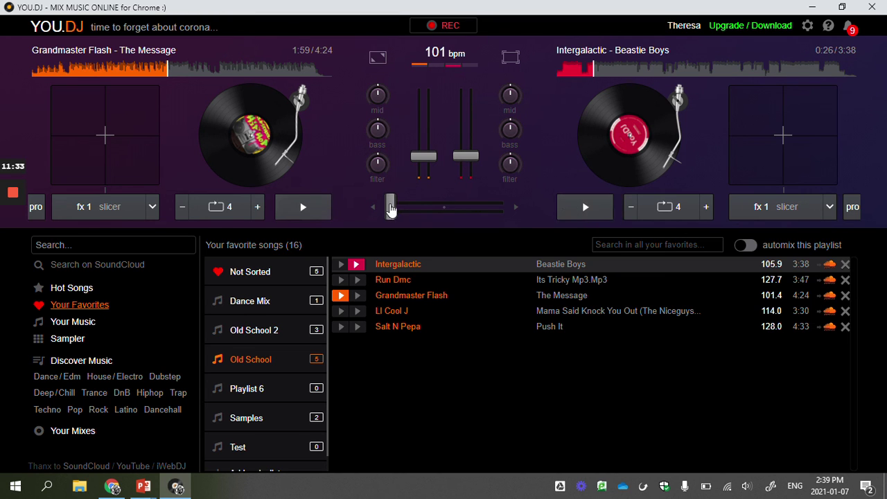
{"action": "left_click_drag", "start_coordinate": [392, 210], "coordinate": [448, 211]}
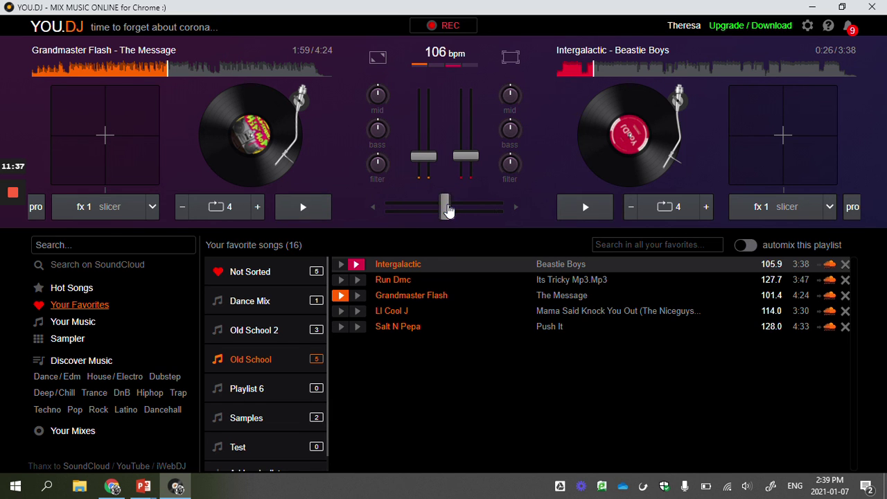